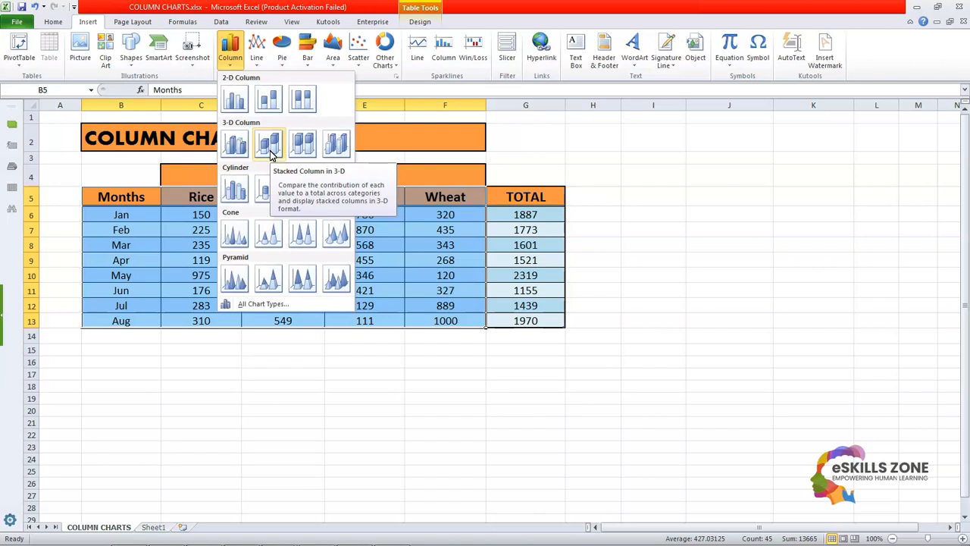
Step: Insert a Stacked Column in 3-D chart from the selected sales data and place it beside the table's TOTAL column
{"action": "left_click", "coordinate": [272, 149]}
{"action": "left_click_drag", "start_coordinate": [618, 257], "coordinate": [848, 168]}
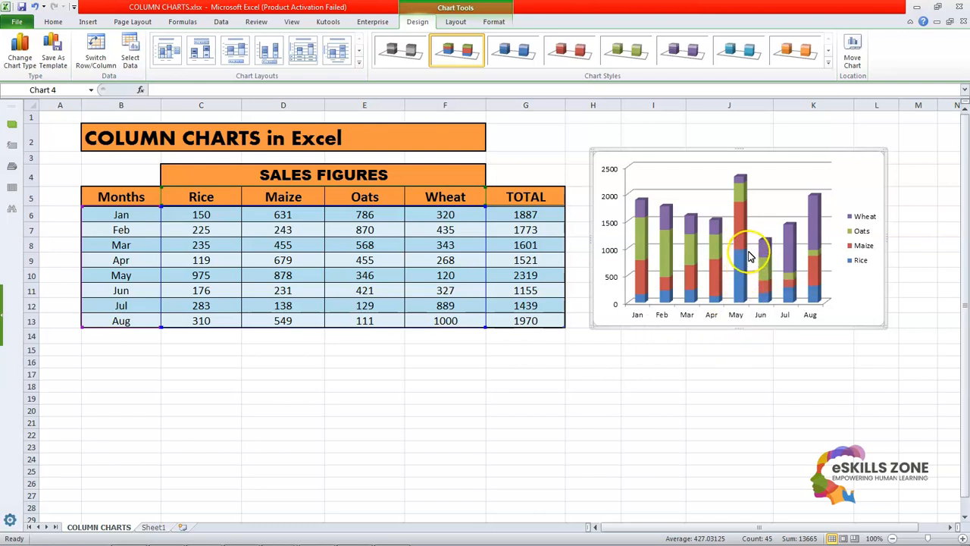
{"action": "mouse_move", "coordinate": [747, 256]}
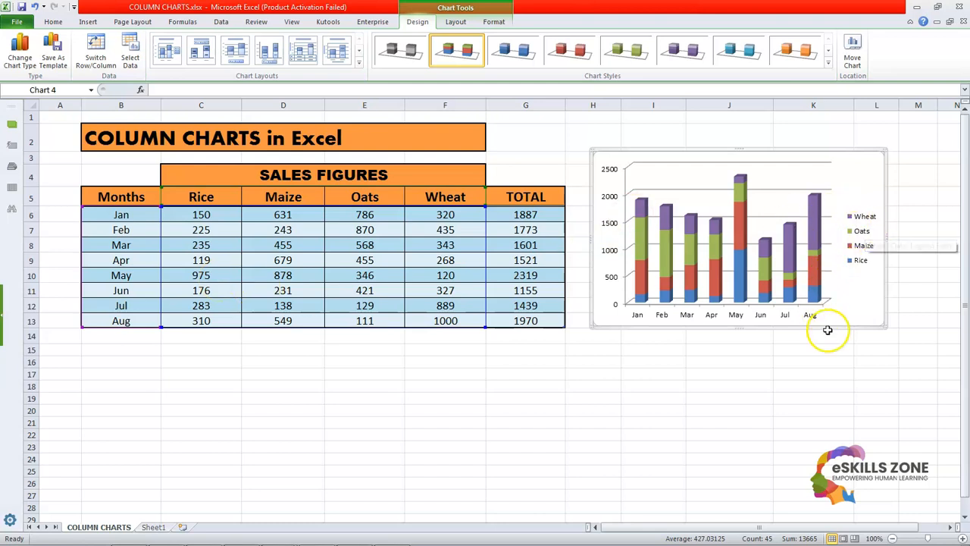
{"action": "mouse_move", "coordinate": [819, 225]}
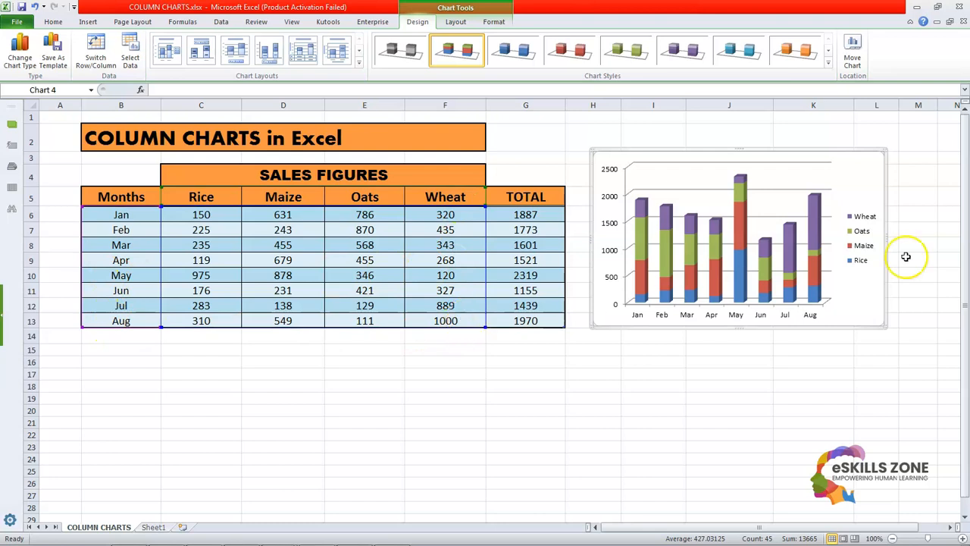
Step: Try several dark chart styles on the 3-D column chart and apply the multicolour one with the black background
{"action": "left_click", "coordinate": [827, 50]}
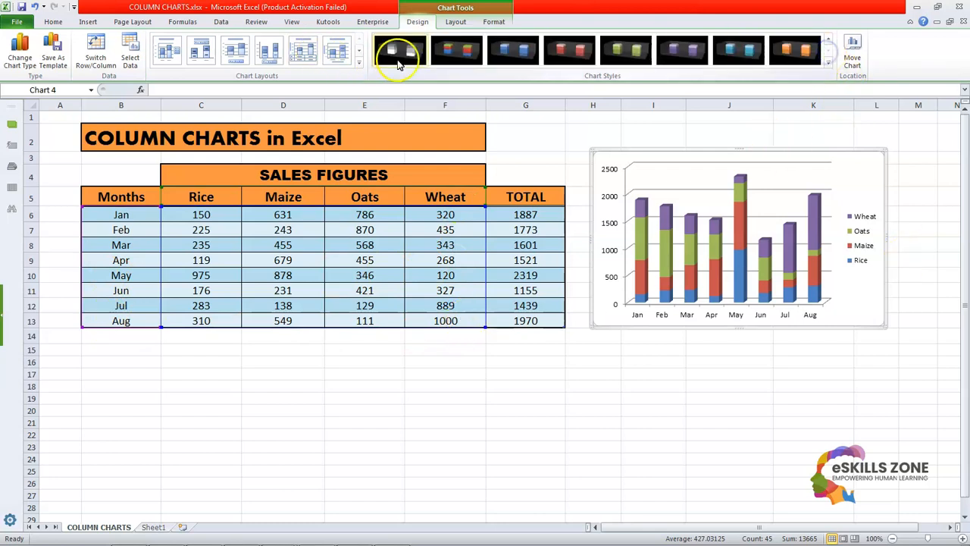
{"action": "left_click", "coordinate": [682, 50]}
{"action": "left_click", "coordinate": [625, 50]}
{"action": "left_click", "coordinate": [566, 51]}
{"action": "left_click", "coordinate": [515, 50]}
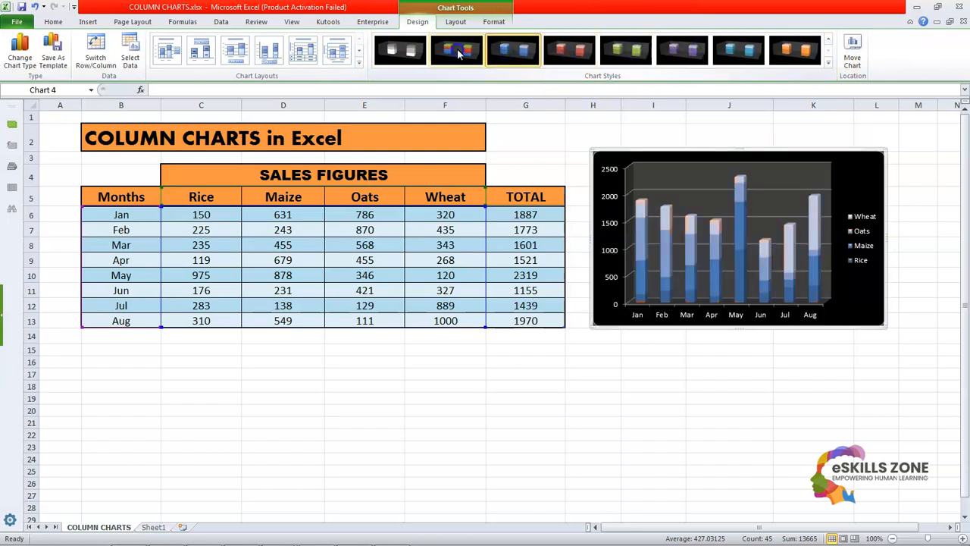
{"action": "left_click", "coordinate": [456, 50]}
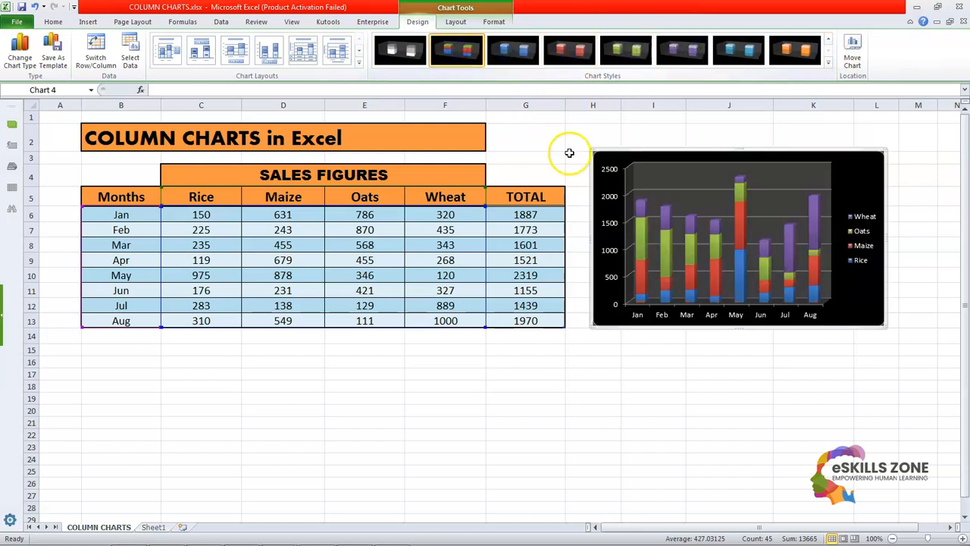
Step: Compare chart layouts on the 3-D column chart, apply Layout 2 and deselect the chart
{"action": "left_click", "coordinate": [199, 50]}
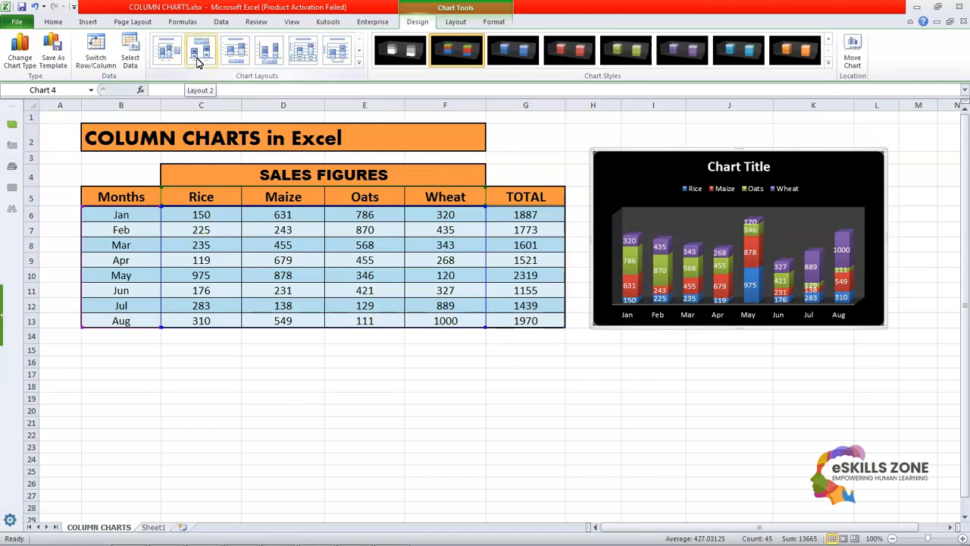
{"action": "left_click", "coordinate": [168, 50]}
{"action": "left_click", "coordinate": [195, 53]}
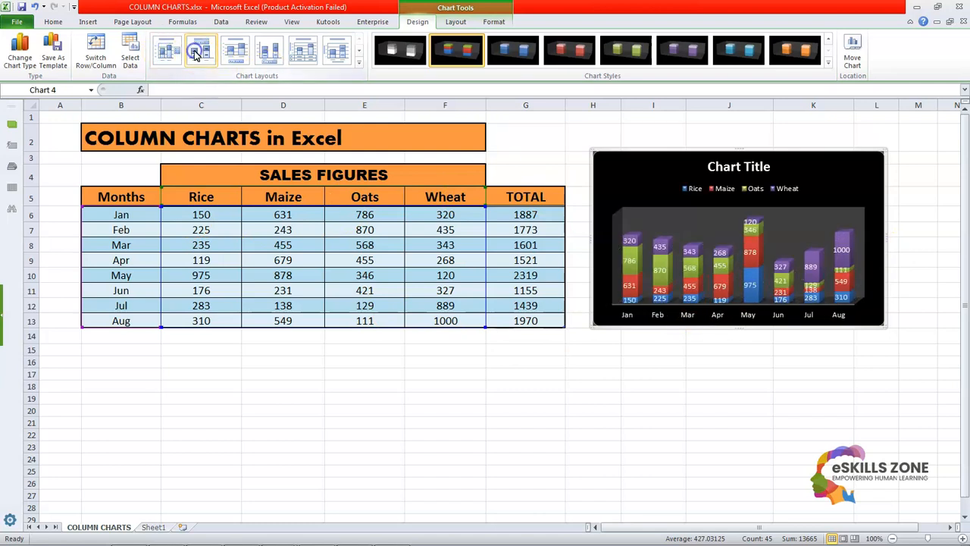
{"action": "left_click", "coordinate": [229, 51]}
{"action": "left_click", "coordinate": [200, 51]}
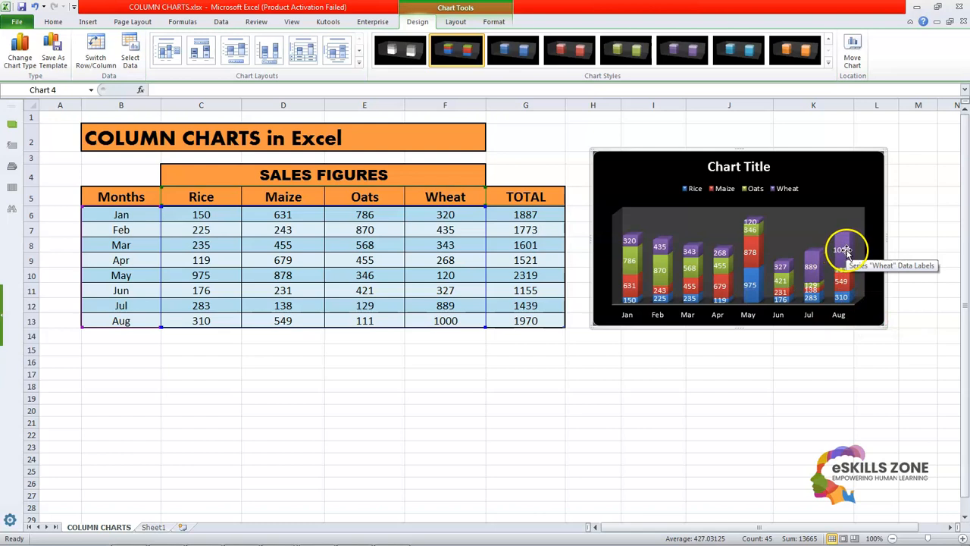
{"action": "left_click", "coordinate": [779, 273]}
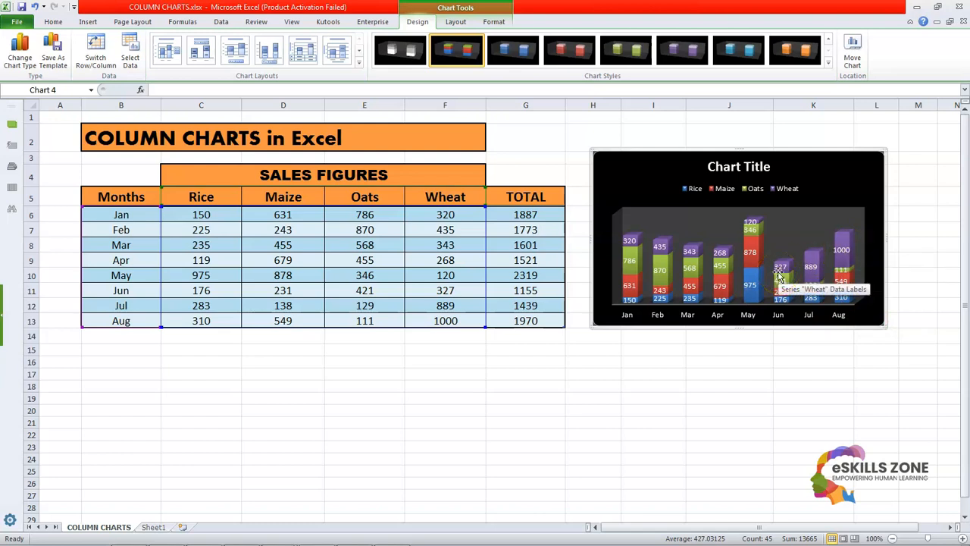
{"action": "left_click", "coordinate": [397, 408]}
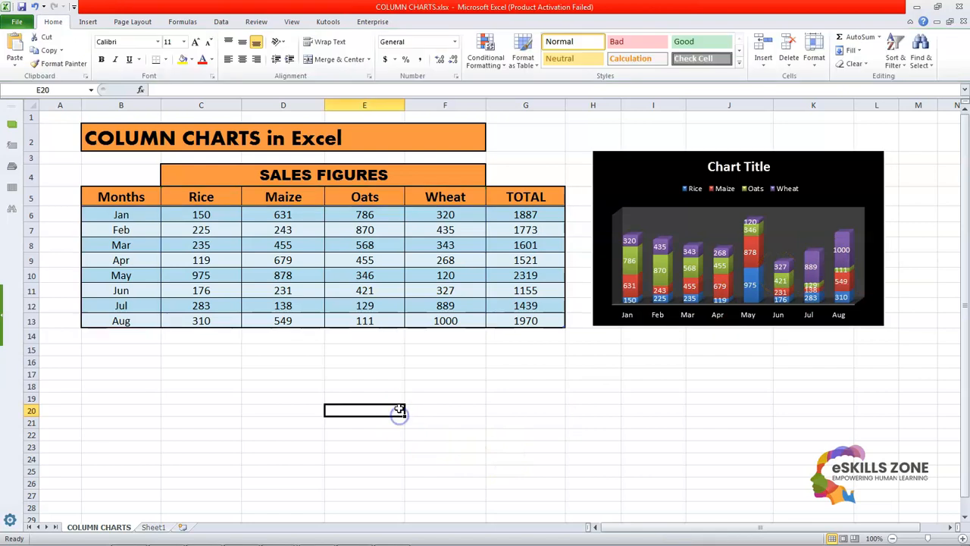
{"action": "left_click", "coordinate": [280, 360]}
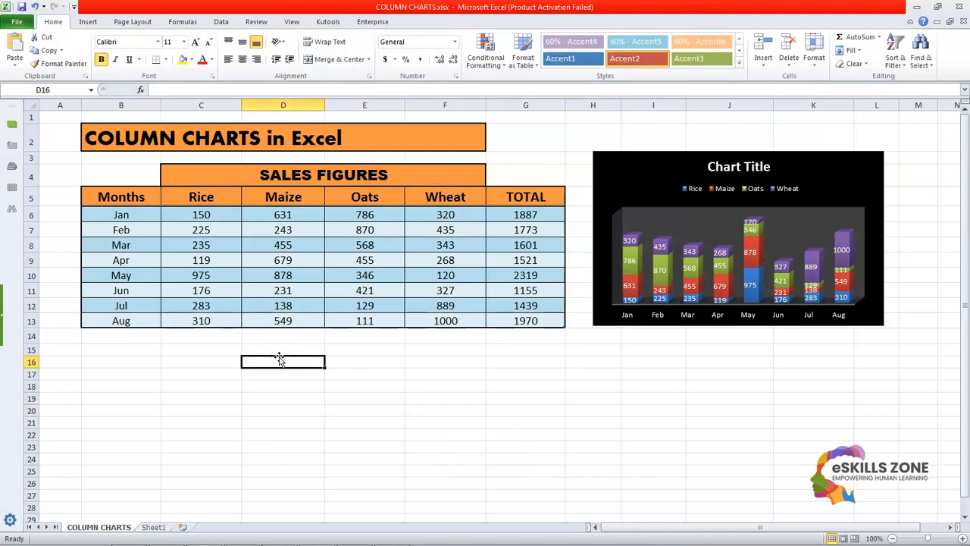
Step: Insert a 2-D stacked bar chart from the Months, Rice, Maize, Oats and Wheat data in B5:F13
{"action": "left_click_drag", "start_coordinate": [121, 196], "coordinate": [425, 322]}
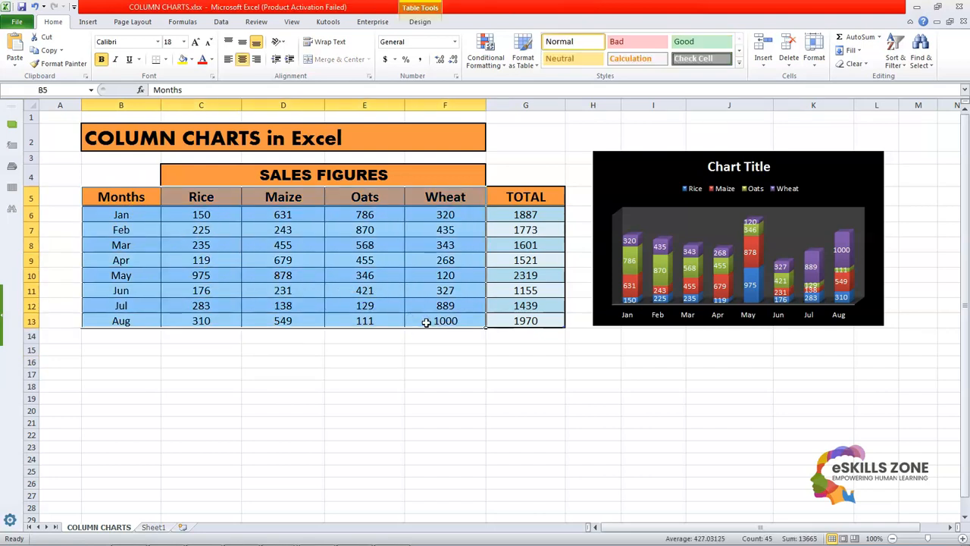
{"action": "left_click", "coordinate": [88, 23]}
{"action": "left_click", "coordinate": [308, 62]}
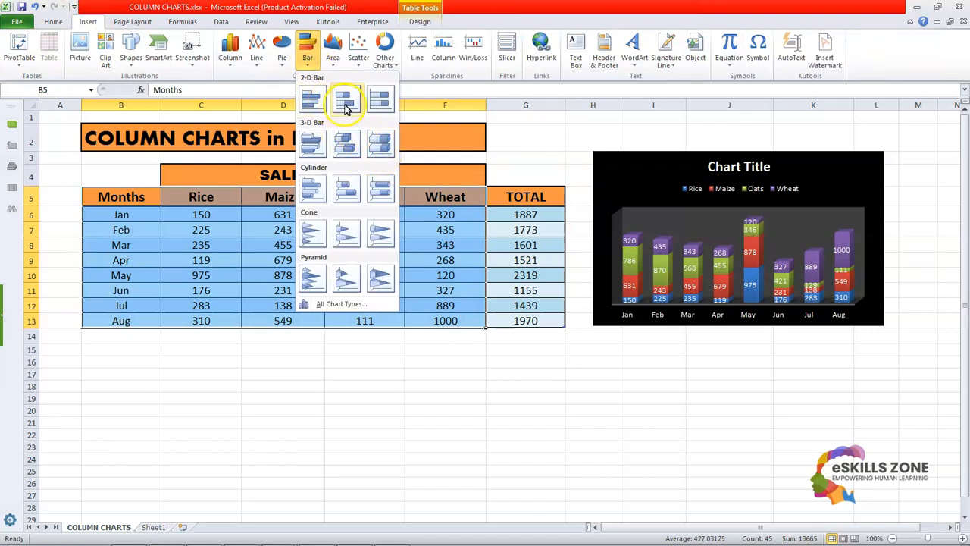
{"action": "left_click", "coordinate": [333, 104]}
Step: Place the stacked bar chart directly below the sales data table
{"action": "left_click_drag", "start_coordinate": [567, 258], "coordinate": [854, 351]}
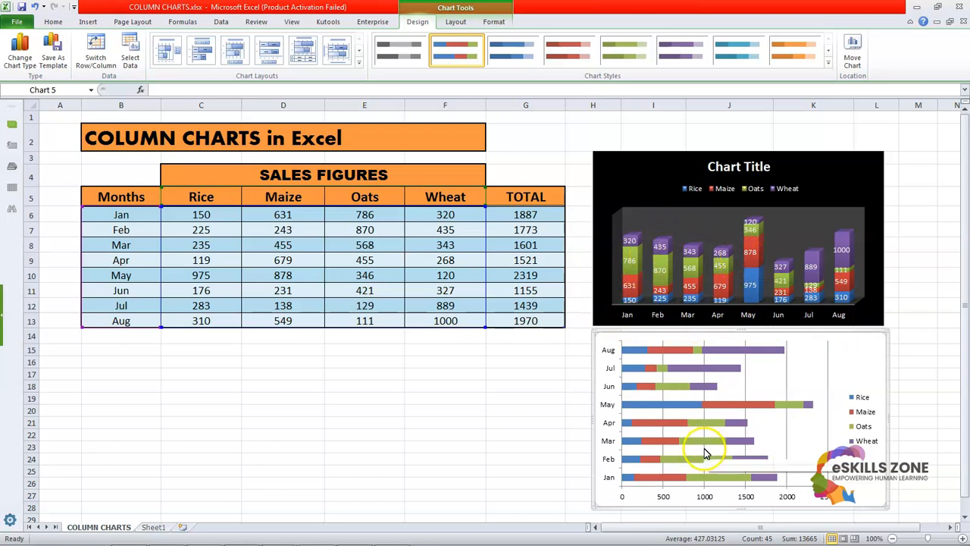
{"action": "left_click_drag", "start_coordinate": [864, 406], "coordinate": [444, 351]}
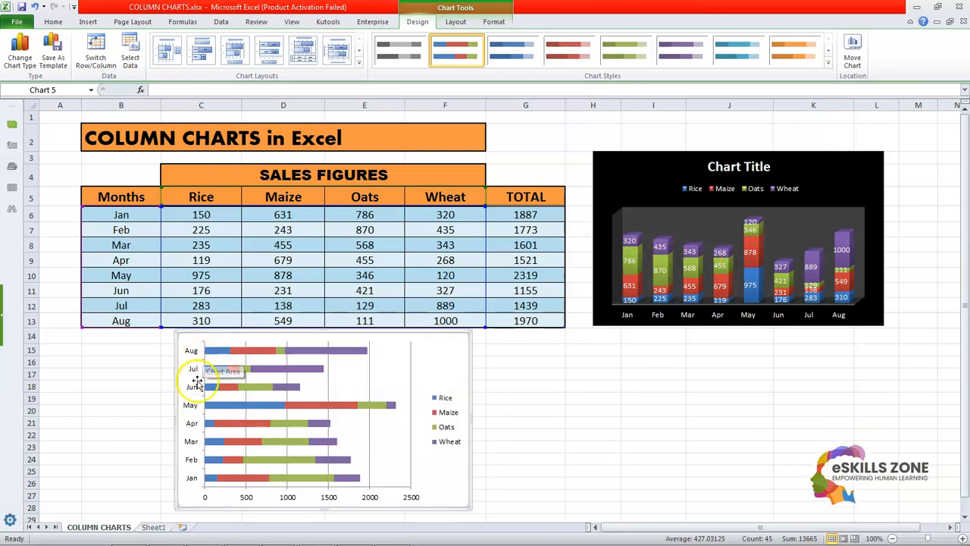
{"action": "left_click", "coordinate": [333, 399]}
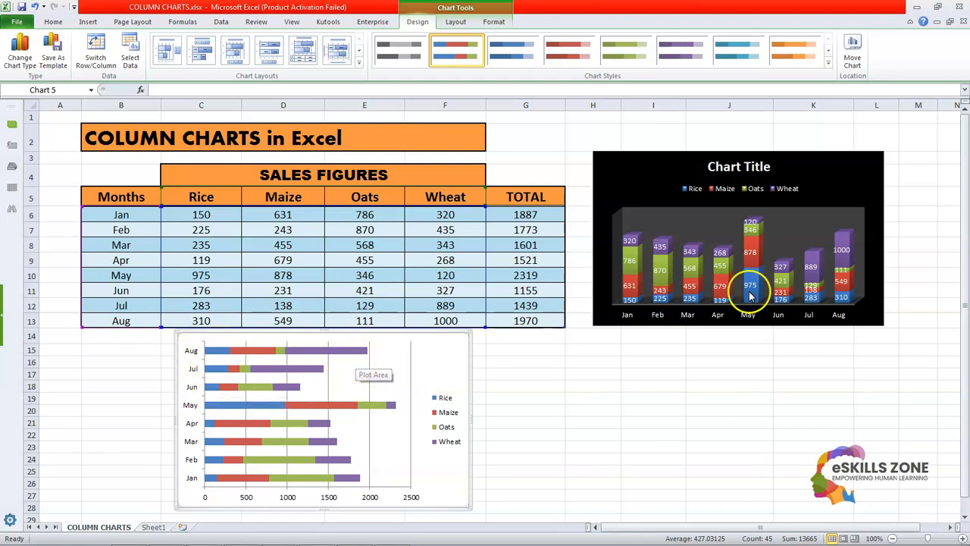
{"action": "left_click_drag", "start_coordinate": [444, 357], "coordinate": [450, 359]}
{"action": "left_click", "coordinate": [471, 402]}
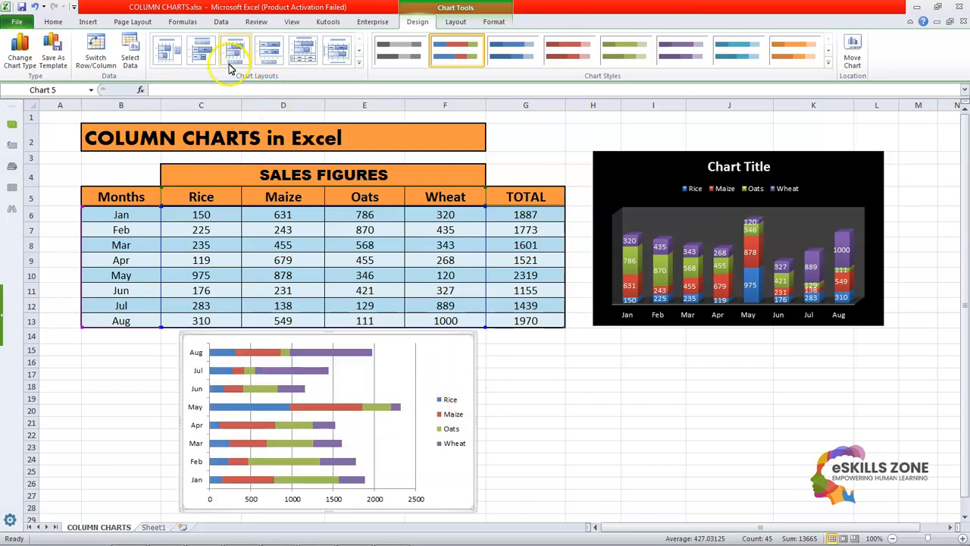
Step: Compare chart layouts on the stacked bar chart and apply Layout 4, with data labels and the legend beneath the bars
{"action": "left_click", "coordinate": [204, 52]}
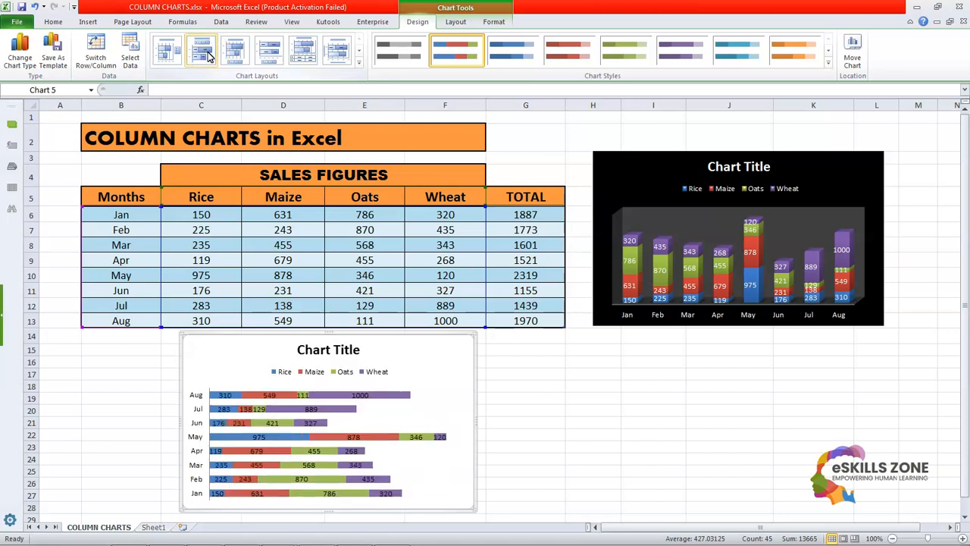
{"action": "left_click", "coordinate": [234, 50]}
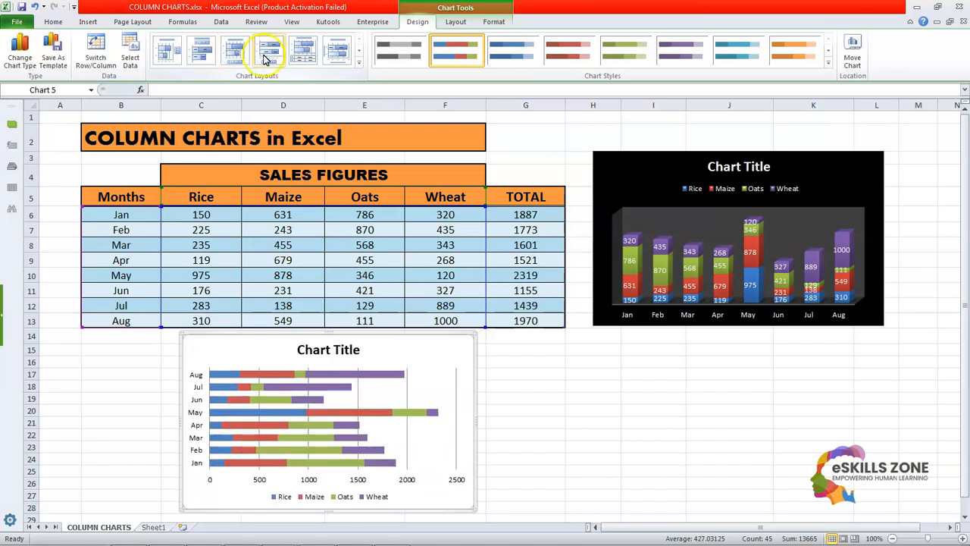
{"action": "left_click", "coordinate": [203, 52]}
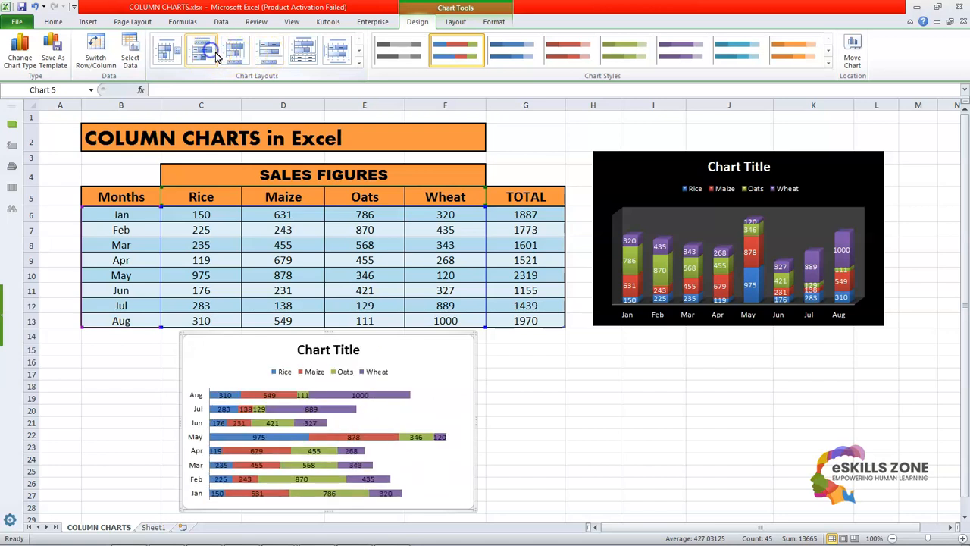
{"action": "left_click", "coordinate": [271, 51]}
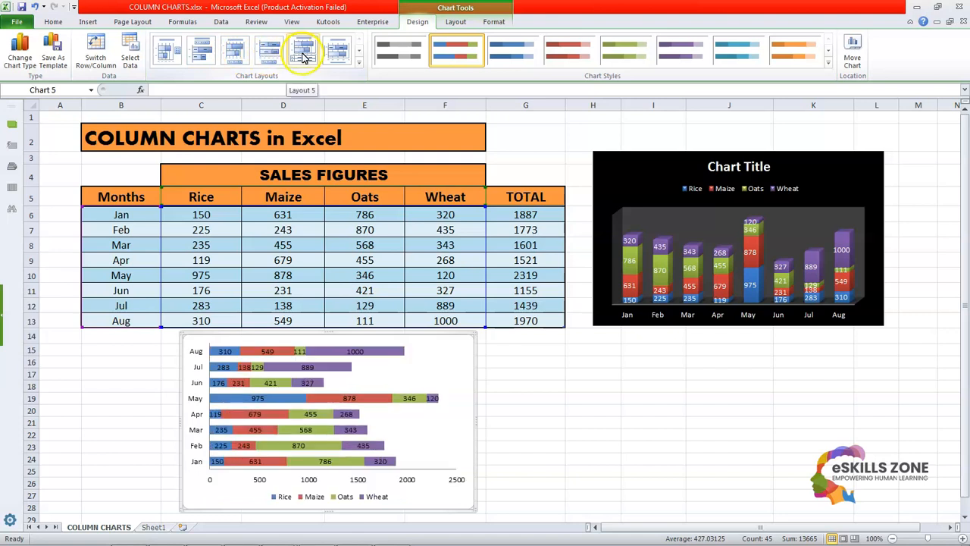
{"action": "left_click", "coordinate": [200, 50]}
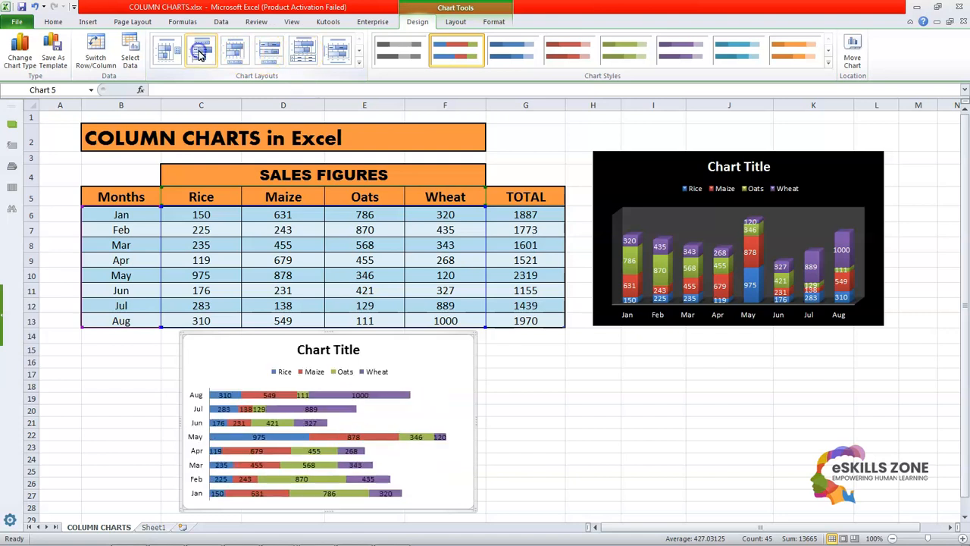
{"action": "left_click", "coordinate": [248, 58]}
{"action": "left_click", "coordinate": [267, 57]}
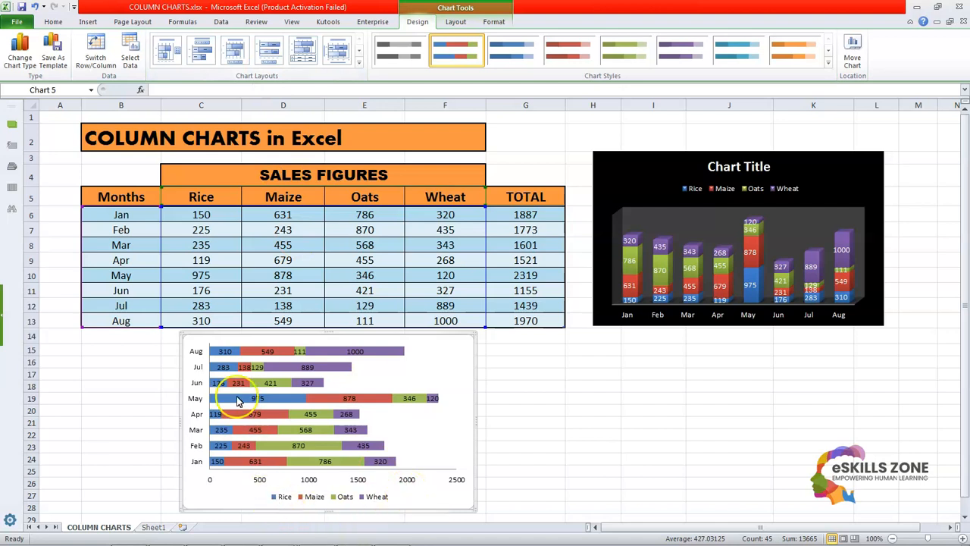
{"action": "mouse_move", "coordinate": [237, 401]}
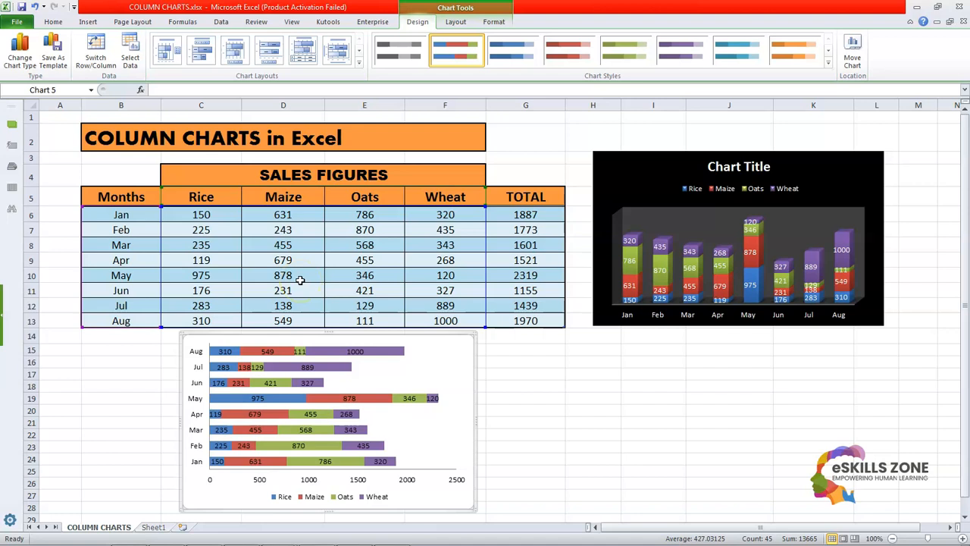
{"action": "mouse_move", "coordinate": [371, 403]}
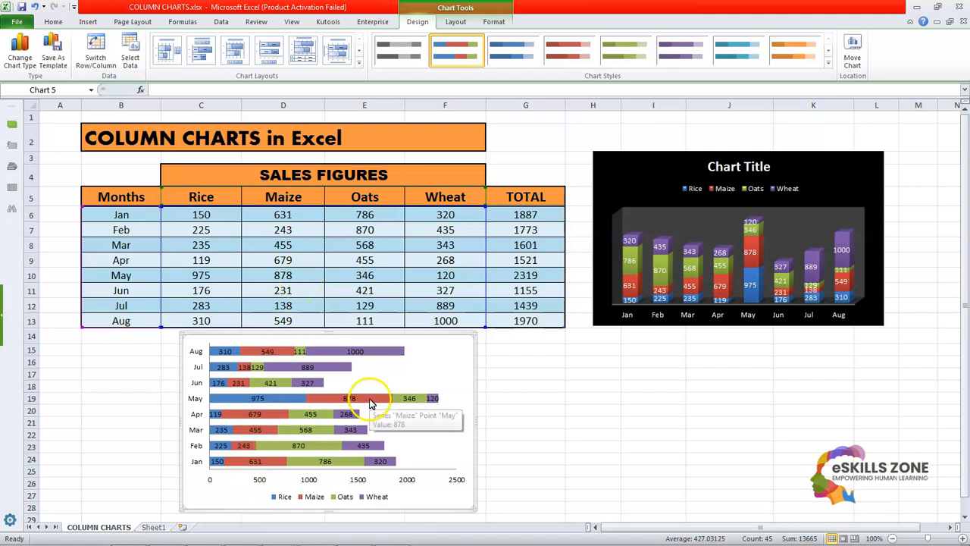